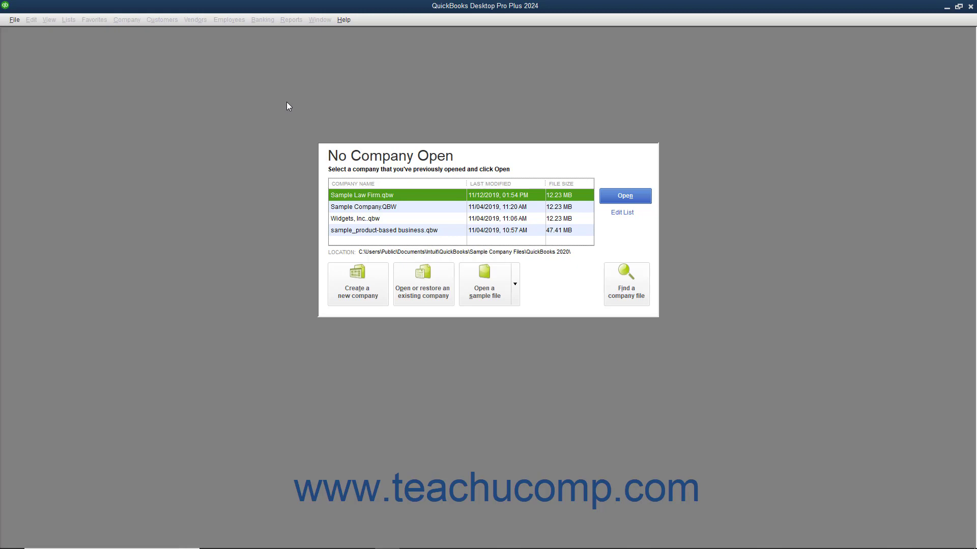
# Start a new company file for myself as admin using Advanced Setup (EasyStep Interview).
pyautogui.click(15, 19)
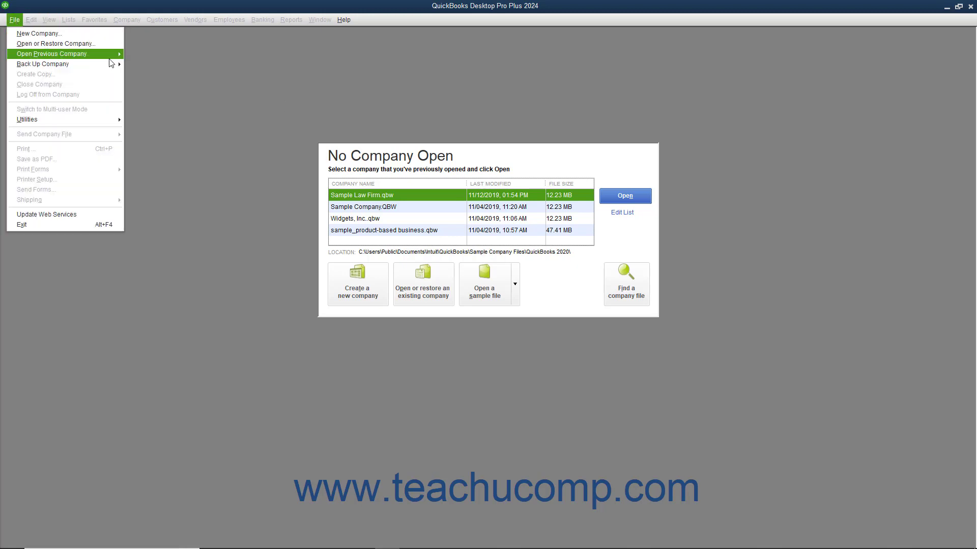
pyautogui.click(166, 105)
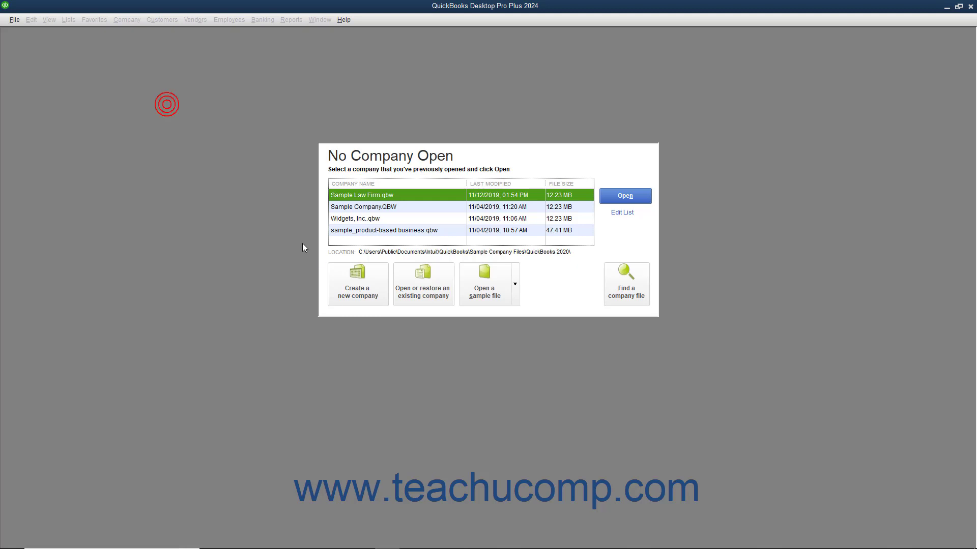
pyautogui.click(340, 282)
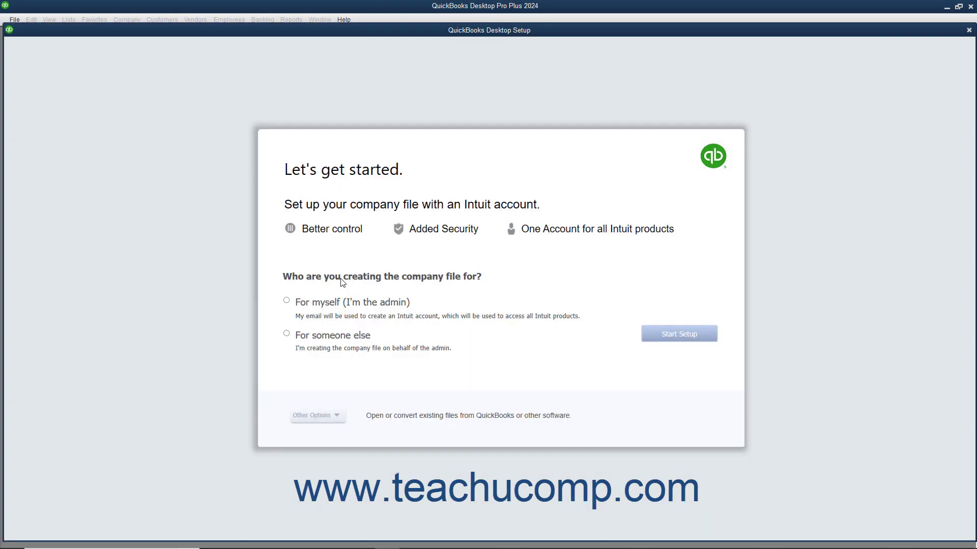
pyautogui.click(287, 301)
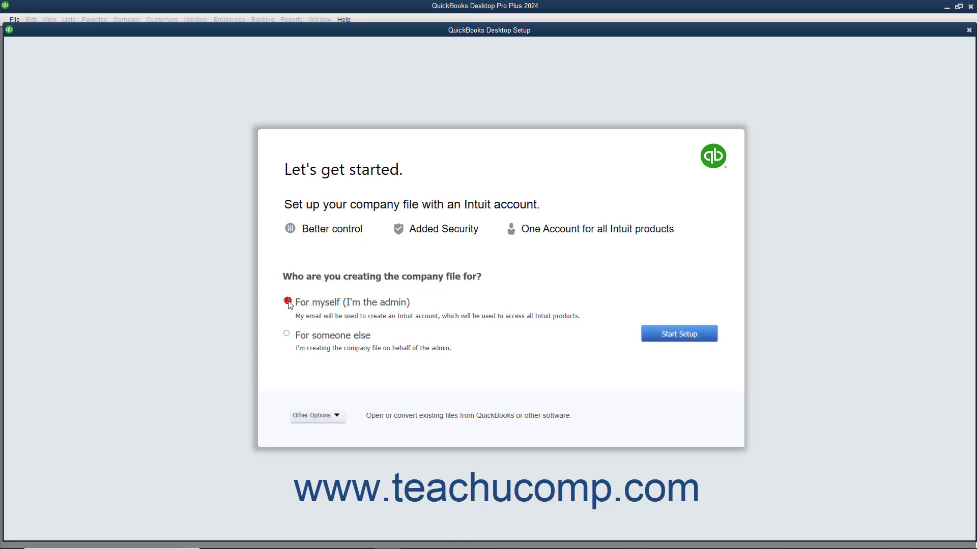
pyautogui.click(314, 416)
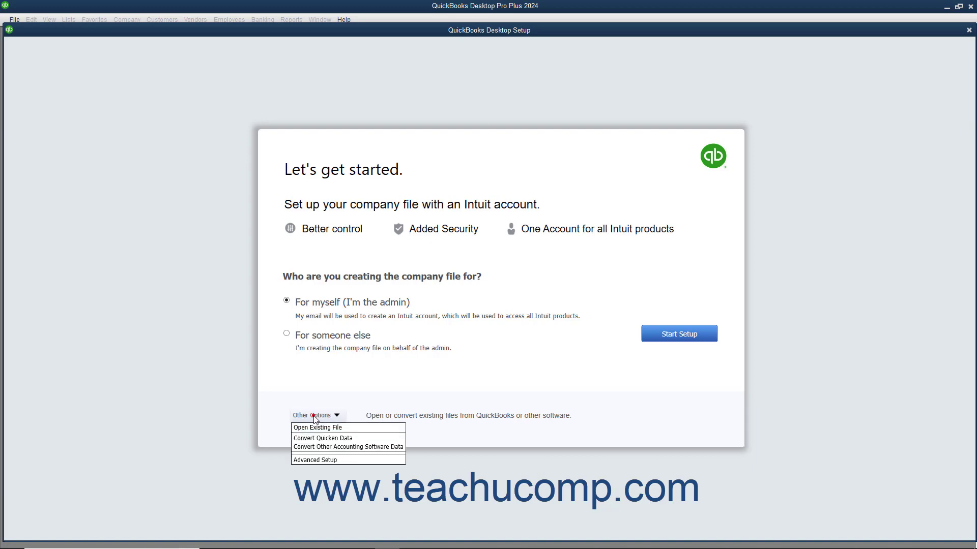
pyautogui.click(313, 459)
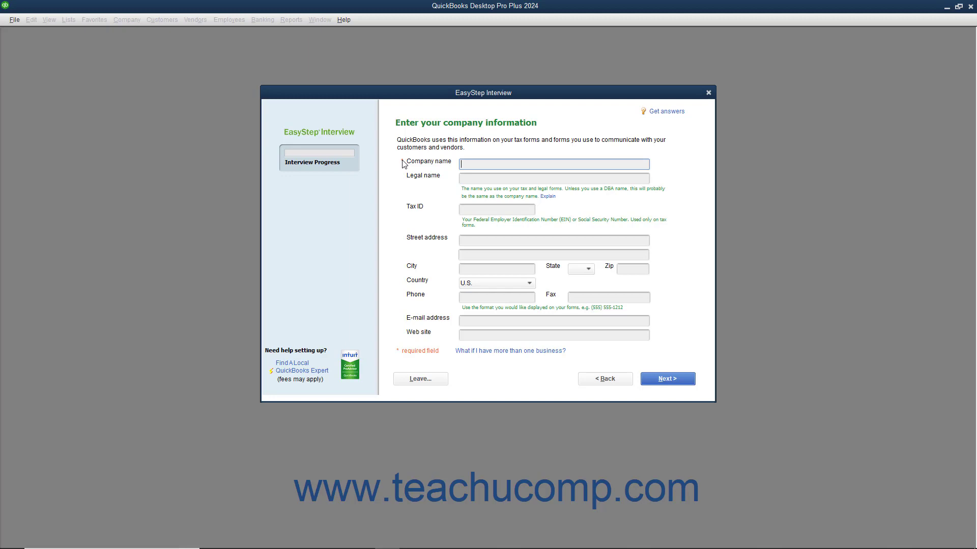
# Enter Brown & Associates, P.C. as the company and legal name, plus the company's tax ID.
pyautogui.write('Brown & Associates, P.C.')
pyautogui.press('Tab')
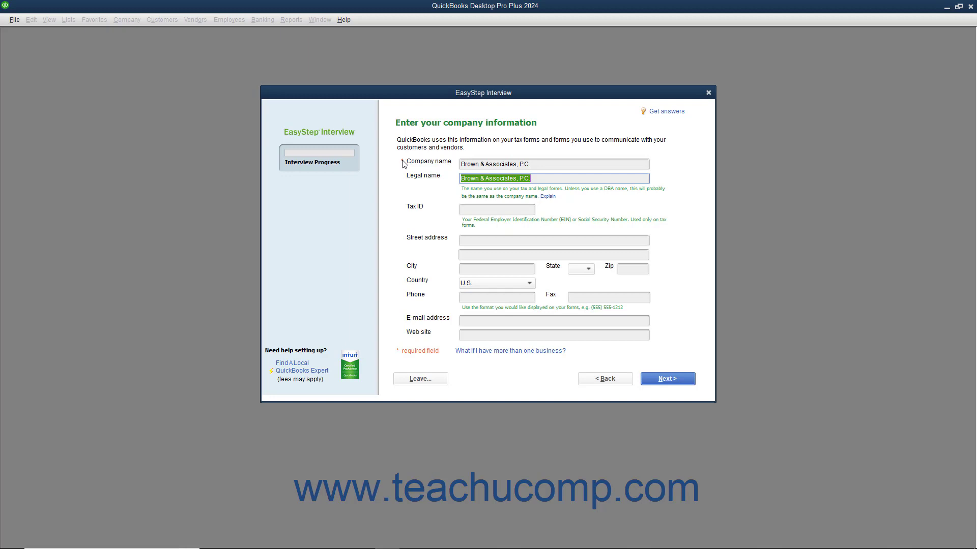
pyautogui.press('Tab')
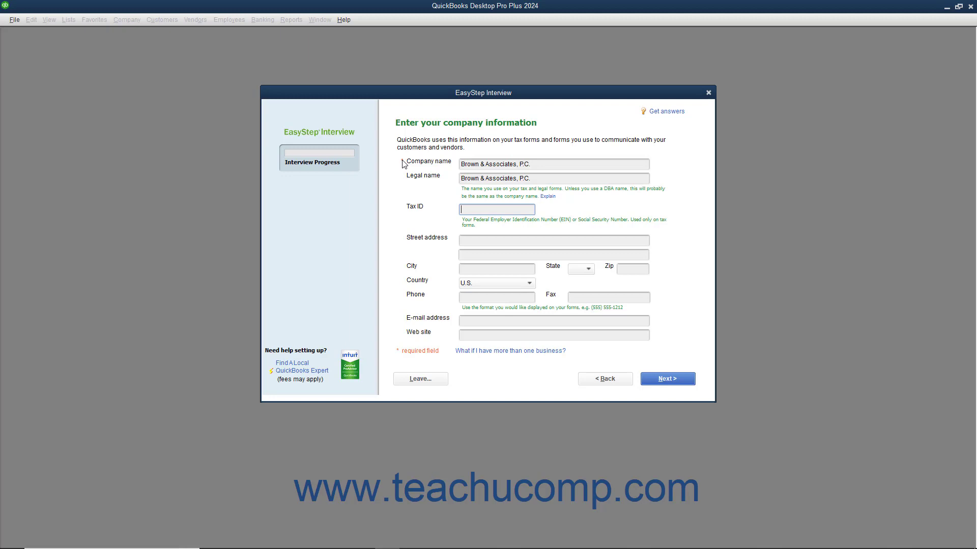
pyautogui.write('38-1234567')
pyautogui.press('Tab')
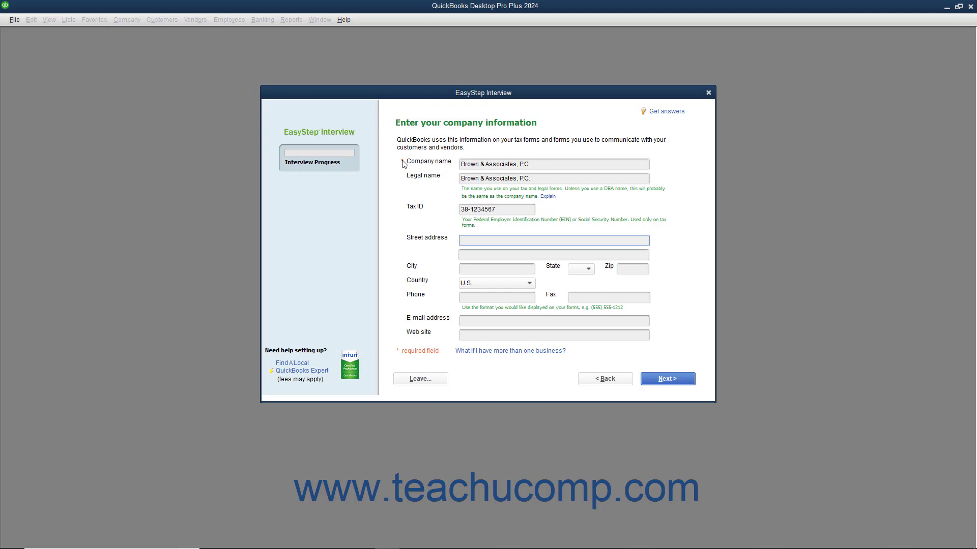
# Fill in the company's street address, city, state and ZIP code.
pyautogui.press('Tab')
pyautogui.press('Tab')
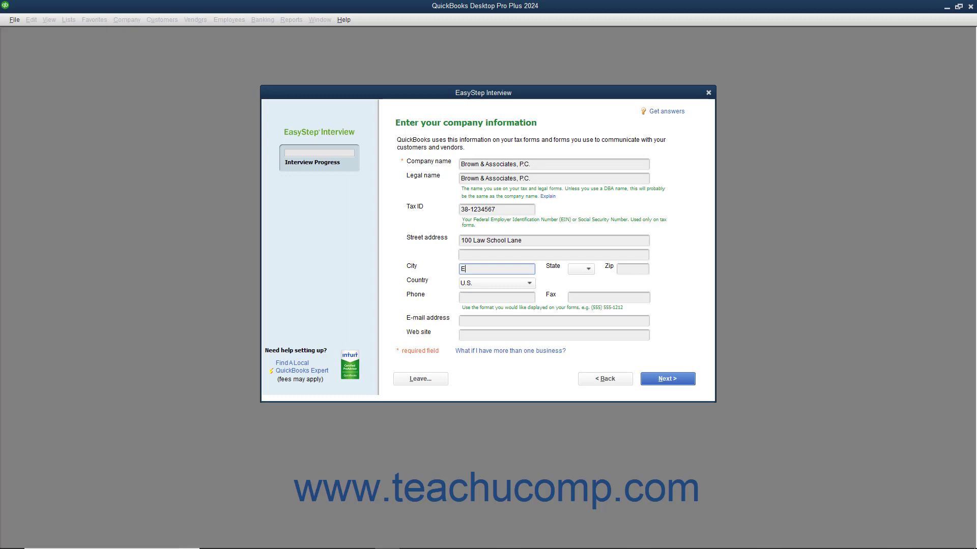
pyautogui.press('Tab')
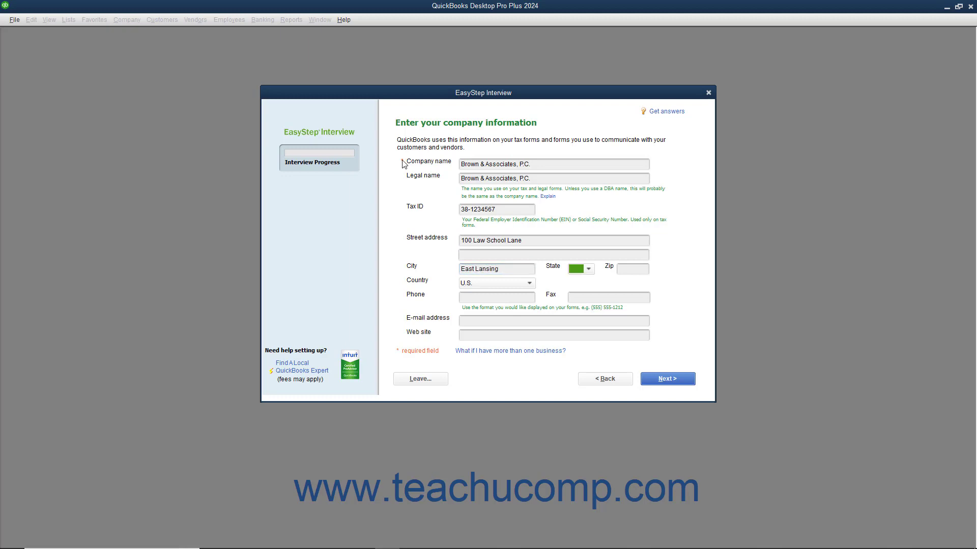
pyautogui.click(588, 269)
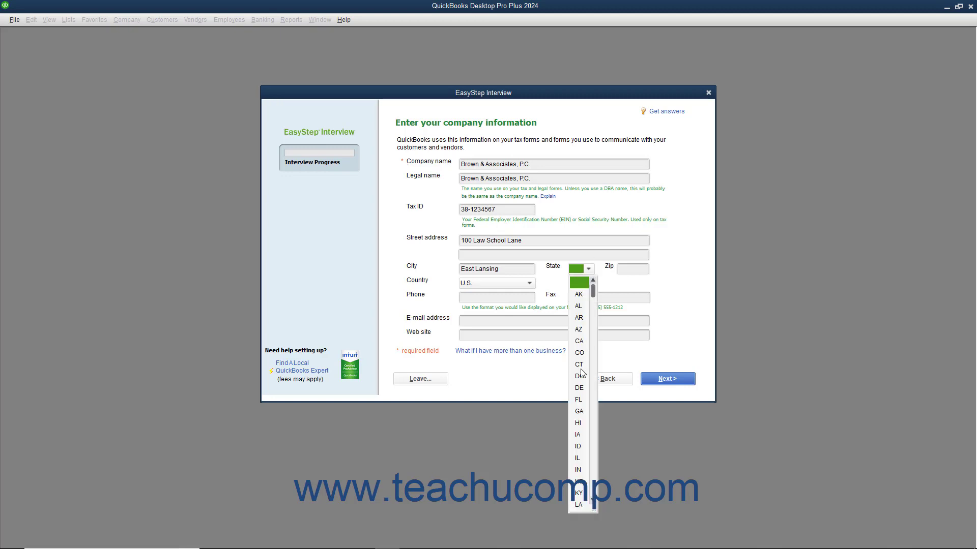
pyautogui.click(577, 482)
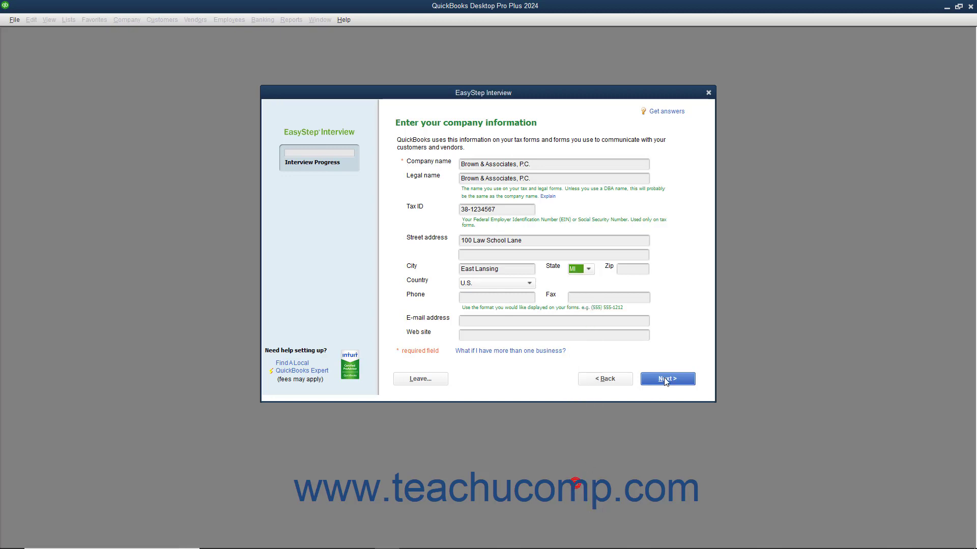
pyautogui.press('Tab')
pyautogui.write('48823')
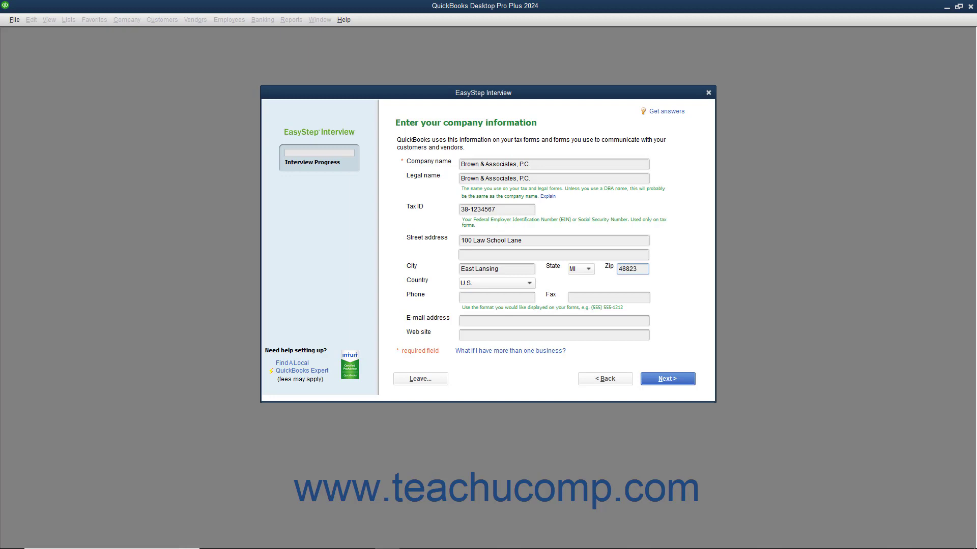
pyautogui.press('Tab')
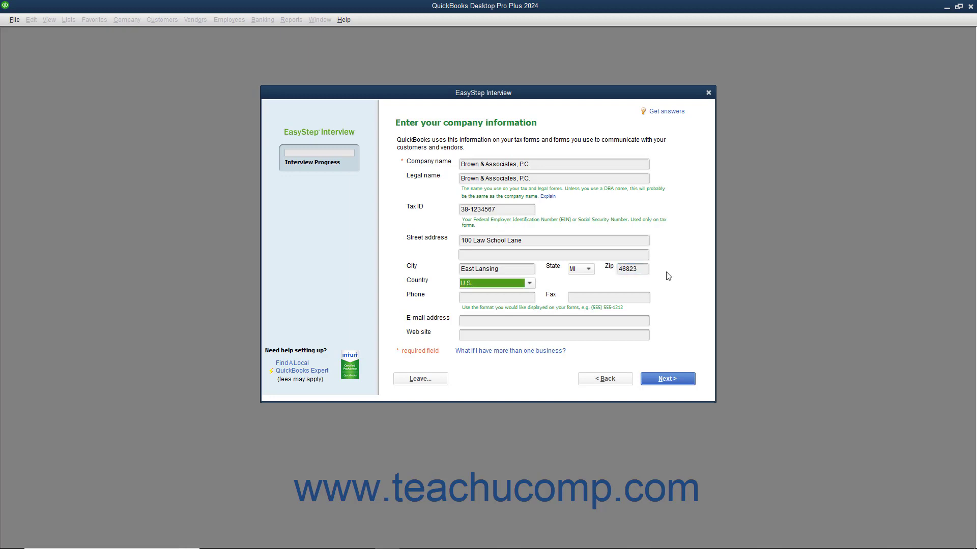
# Add the company's phone number, e-mail address and web site, keeping U.S. as country.
pyautogui.press('Tab')
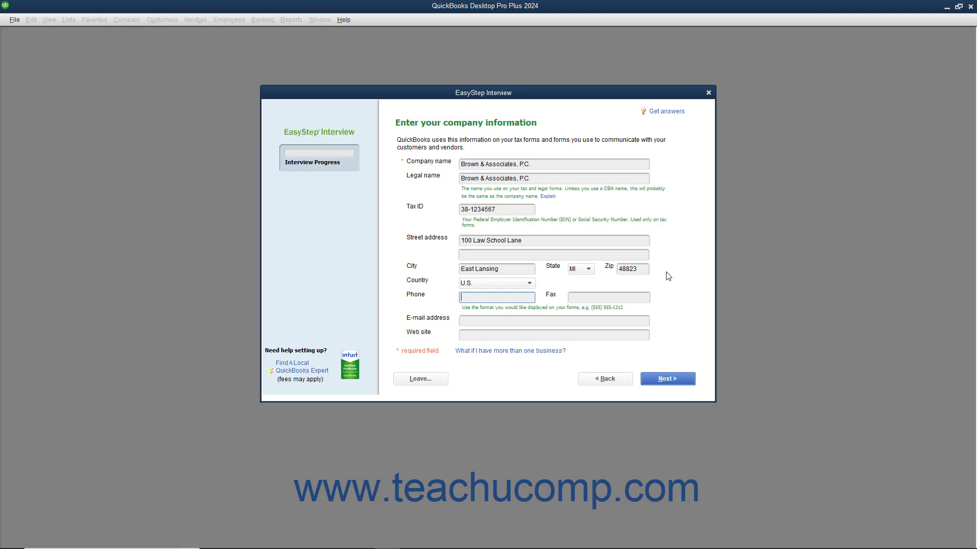
pyautogui.press('Tab')
pyautogui.press('Tab')
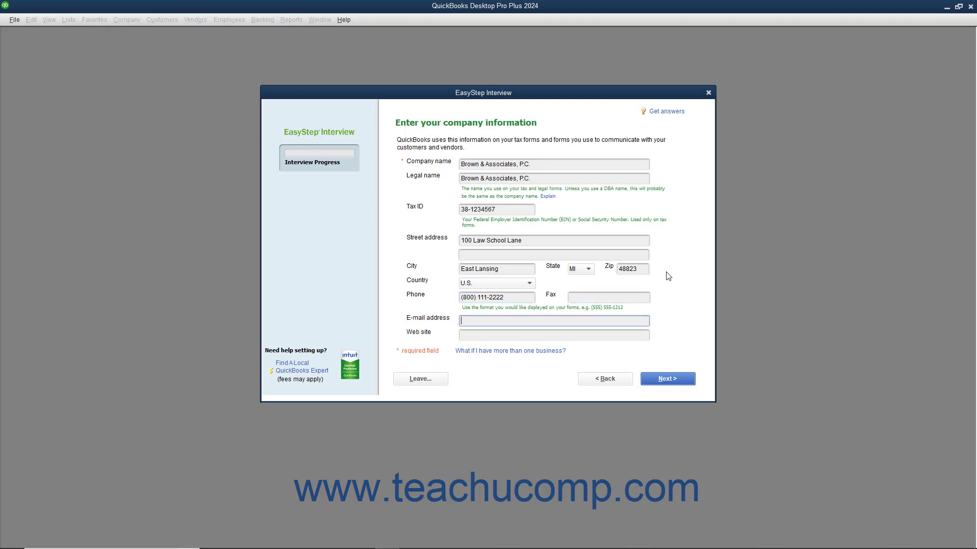
pyautogui.press('Tab')
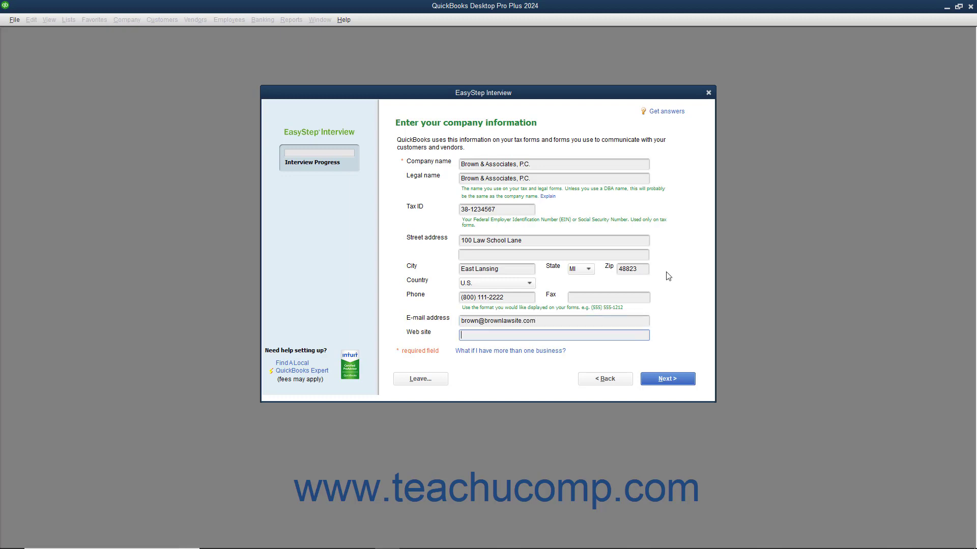
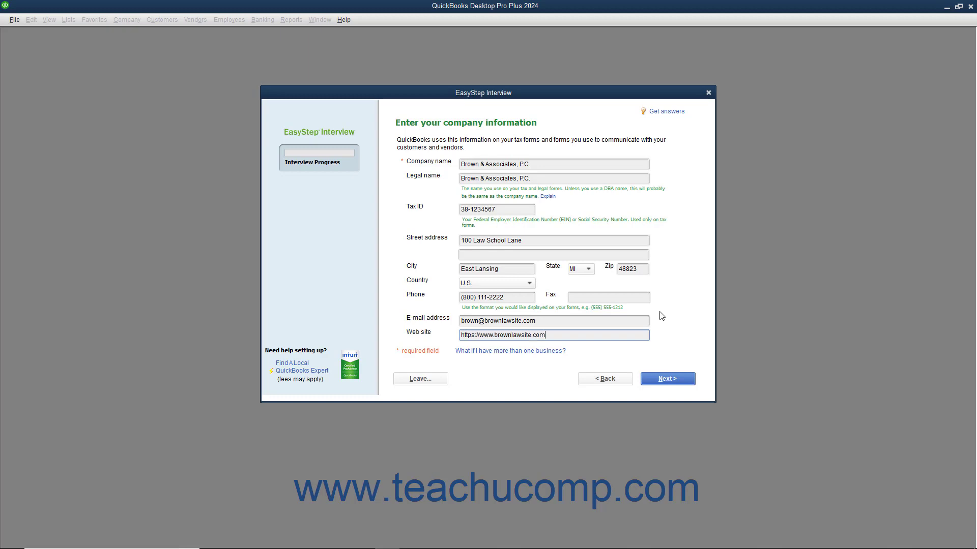
pyautogui.click(663, 383)
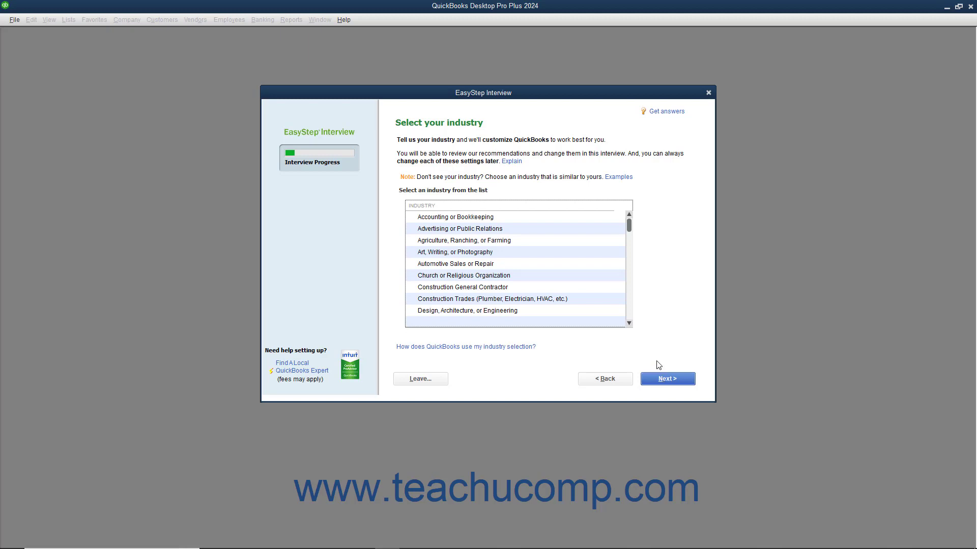
# Choose Legal Services as the industry and Partnership or LLP as the organization type.
pyautogui.scroll(-3, 533, 289)
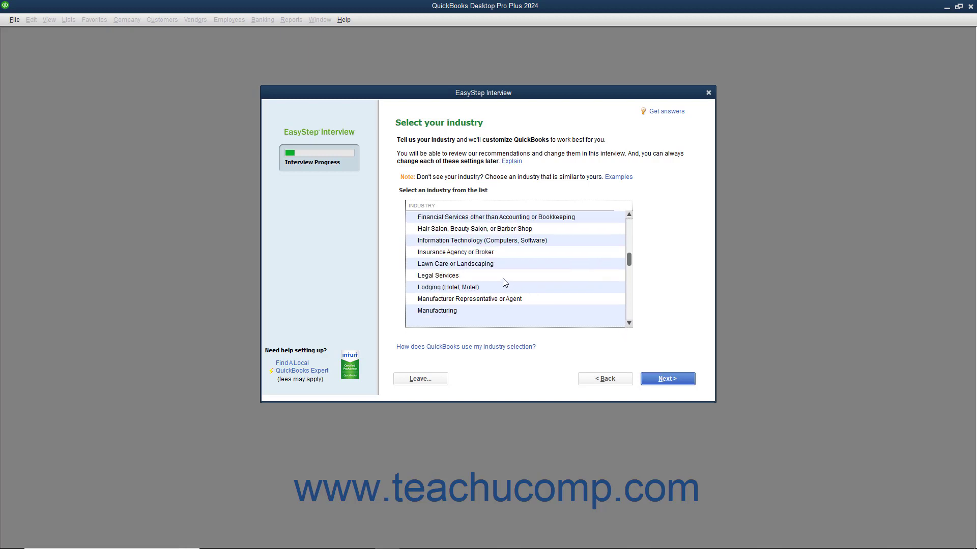
pyautogui.click(499, 278)
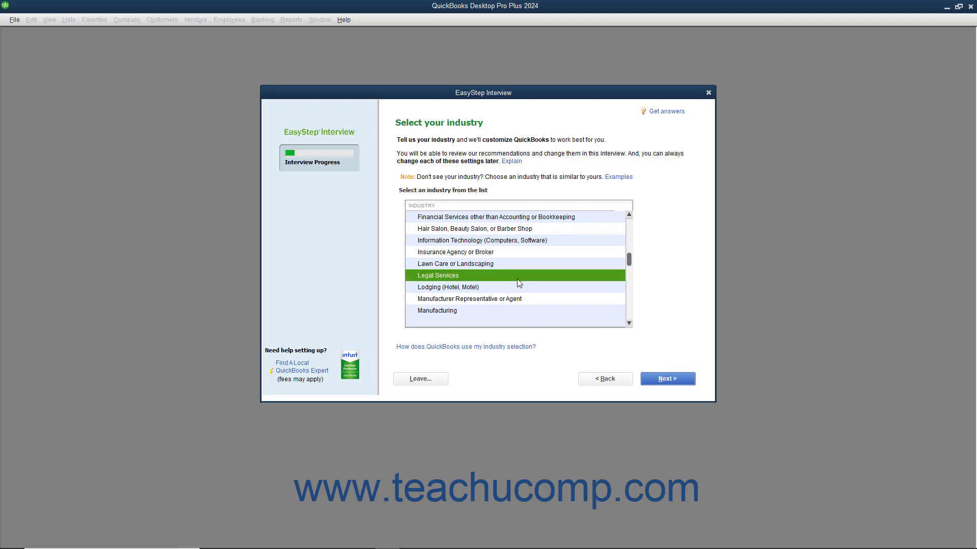
pyautogui.click(659, 382)
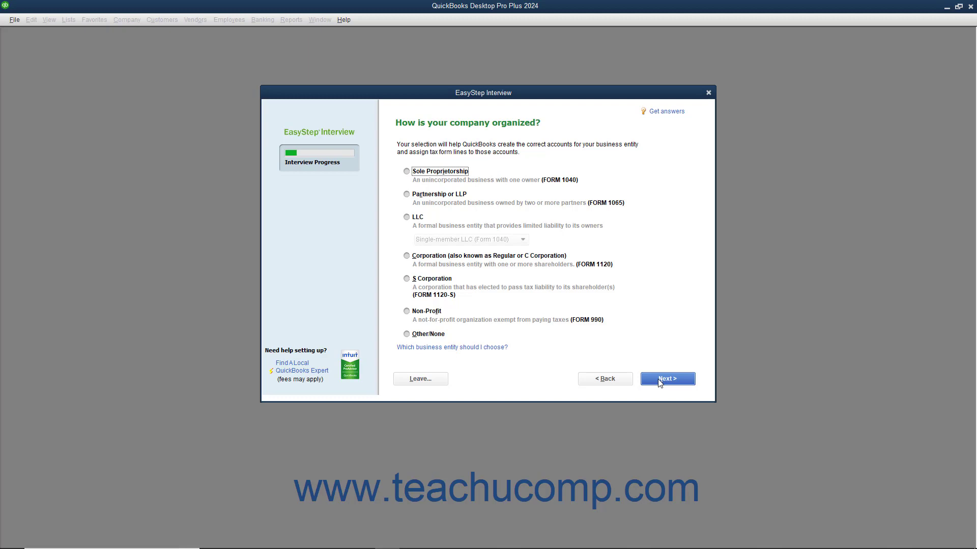
pyautogui.click(441, 197)
pyautogui.click(663, 380)
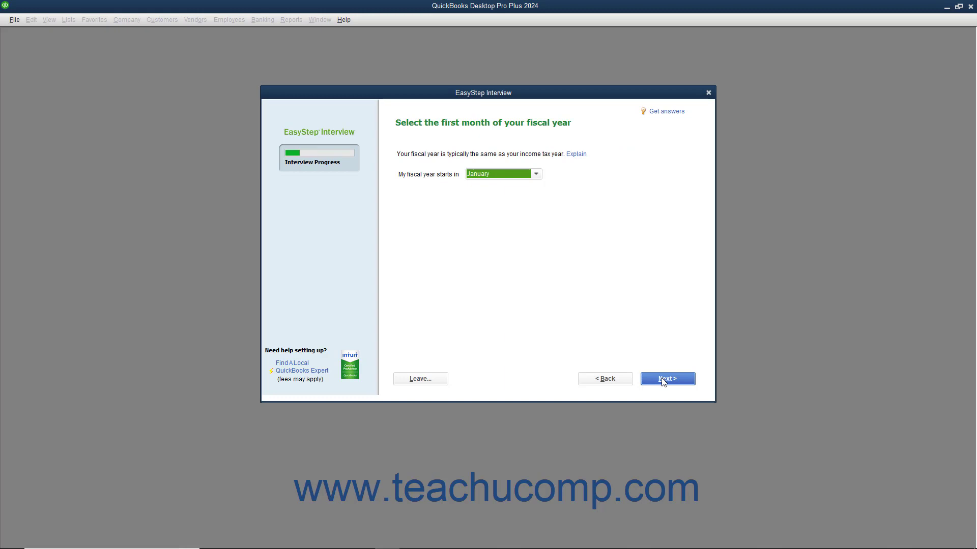
# Keep January as the first month of the fiscal year.
pyautogui.click(535, 176)
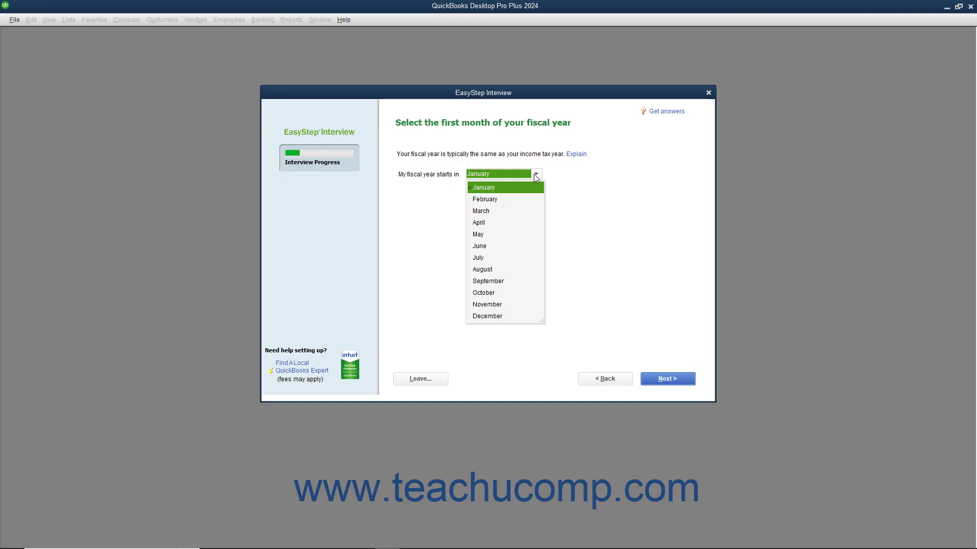
pyautogui.click(535, 176)
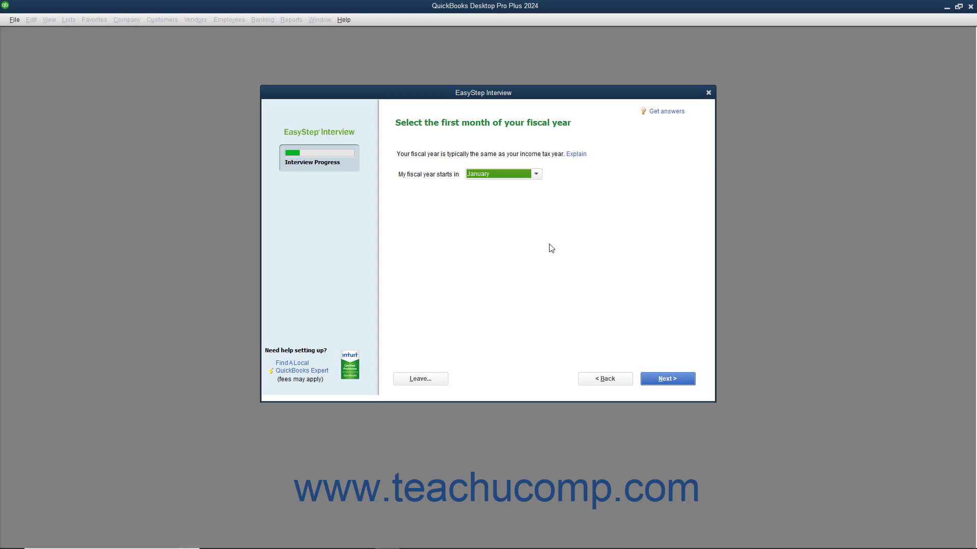
pyautogui.click(659, 385)
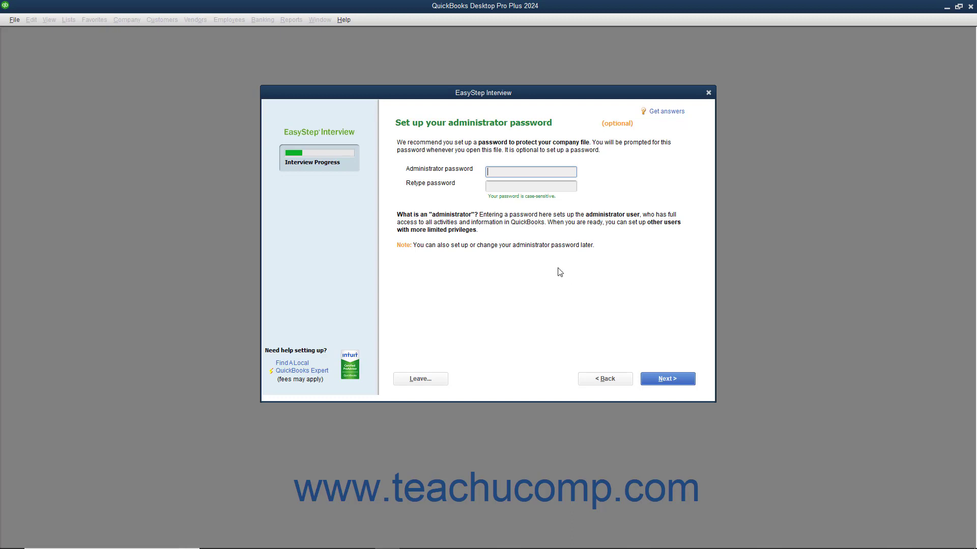
# Enter and confirm the administrator password for the company file.
pyautogui.write('•••••••')
pyautogui.press('Tab')
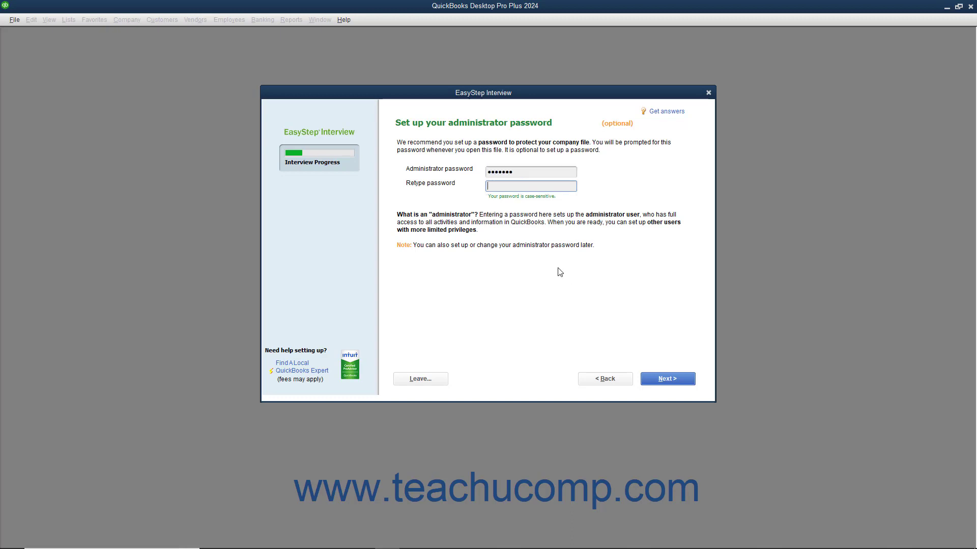
pyautogui.write('•••••••')
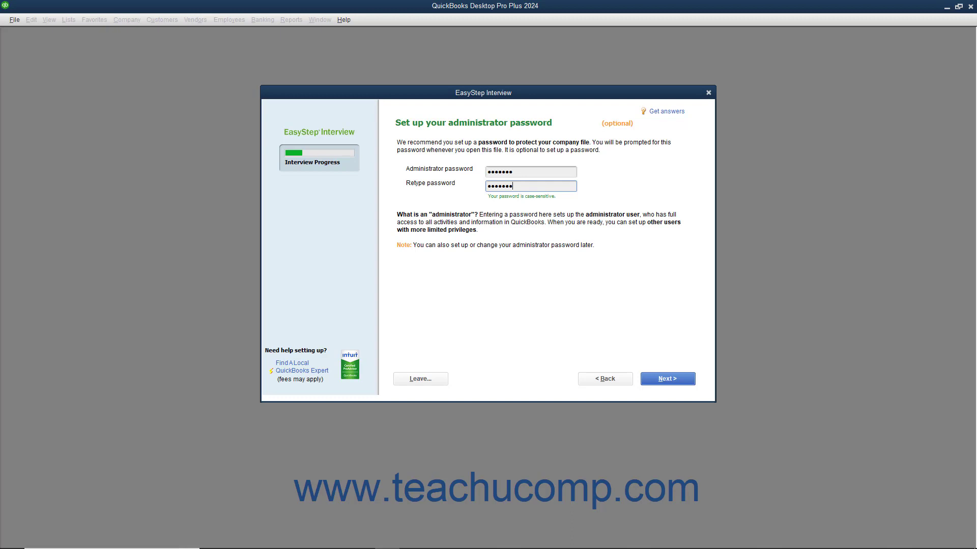
pyautogui.click(656, 382)
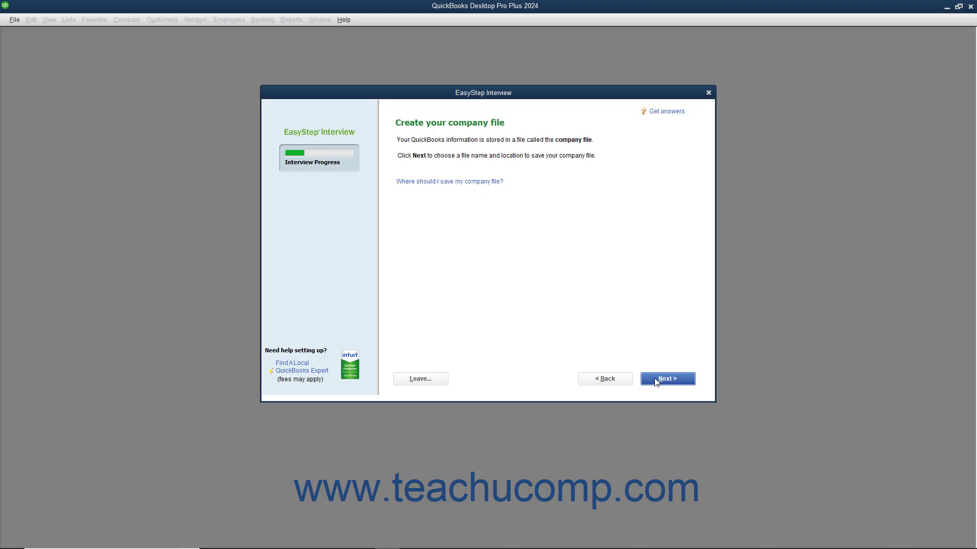
# Proceed from the Create your company file page to the Filename for New Company dialog.
pyautogui.click(656, 382)
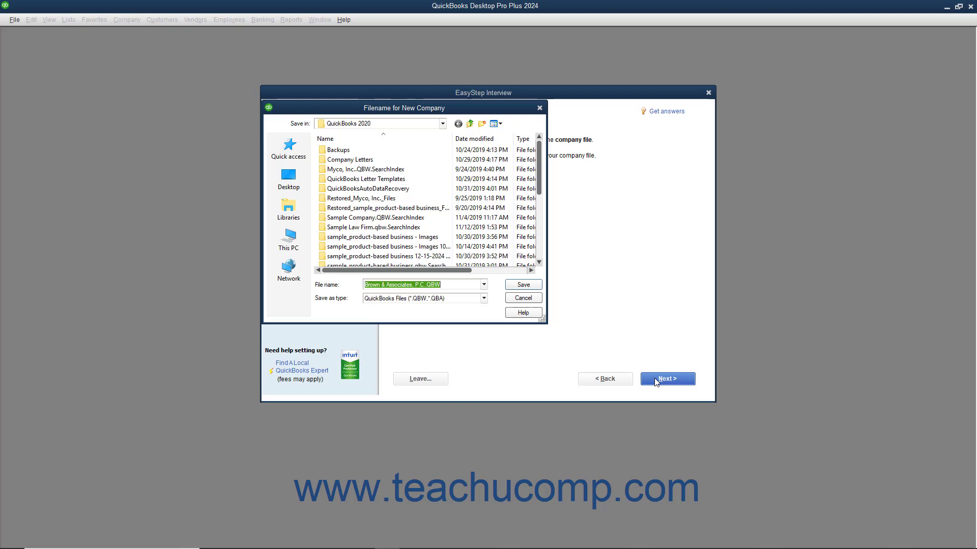
# Save the company file as Brown & Associates, P.C..QBW in the QuickBooks 2020 folder.
pyautogui.click(453, 283)
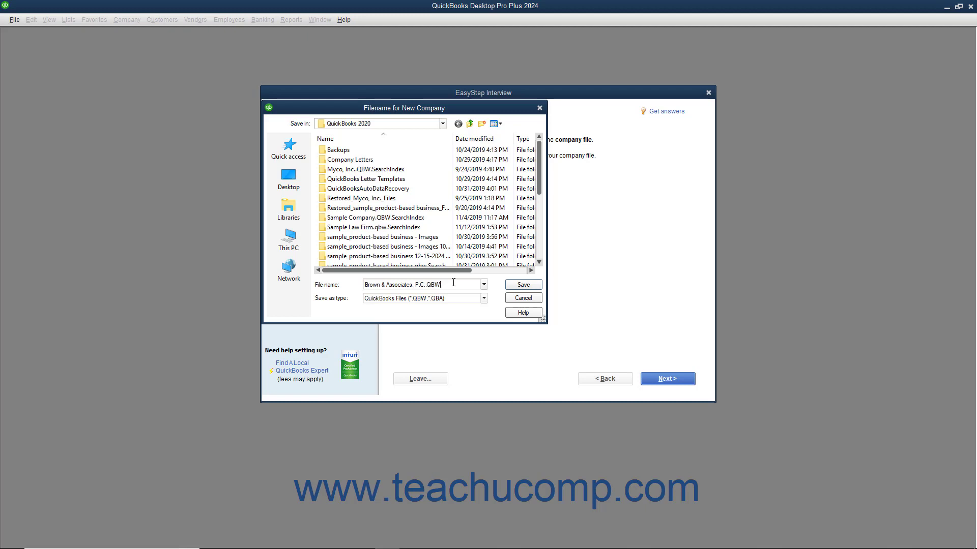
pyautogui.click(524, 287)
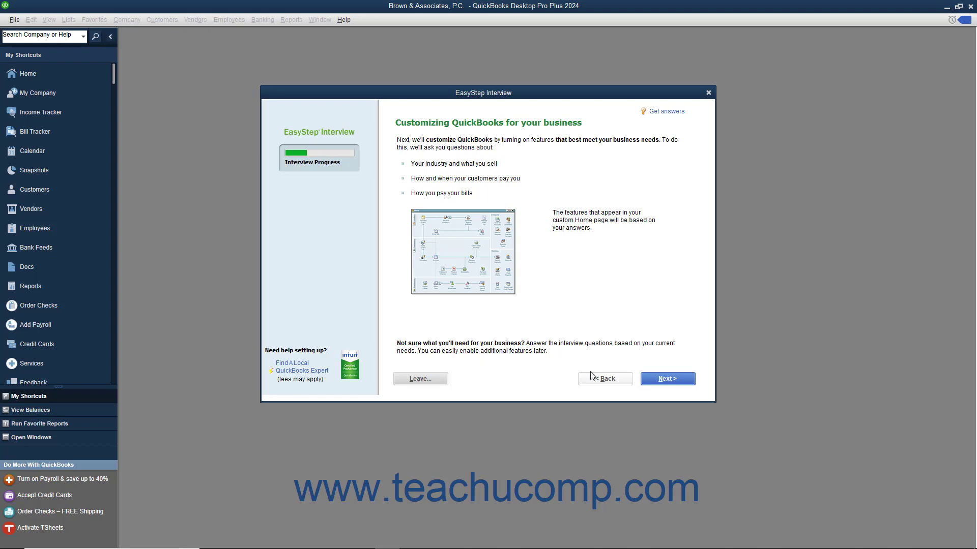
# Answer services only, no sales tax, and yes to billing statements.
pyautogui.click(647, 380)
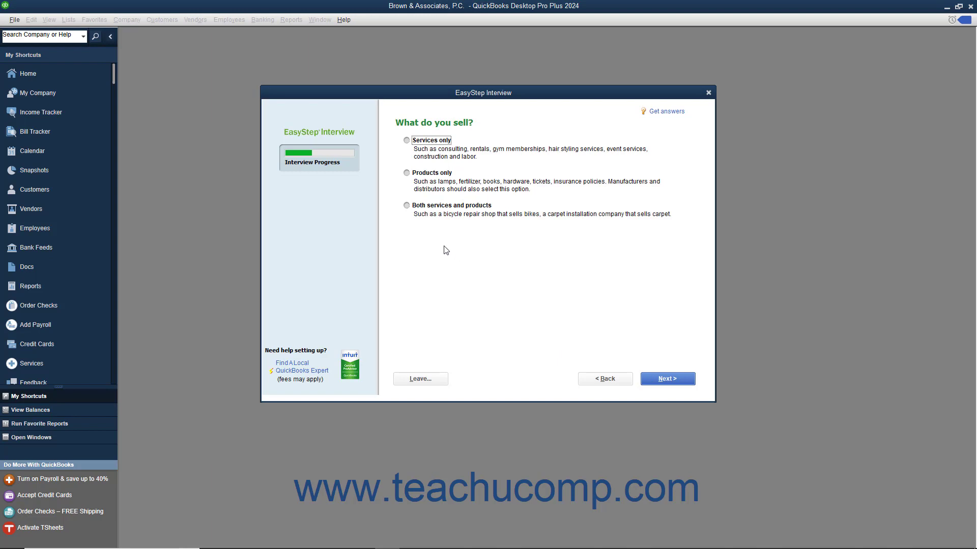
pyautogui.click(407, 142)
pyautogui.click(650, 383)
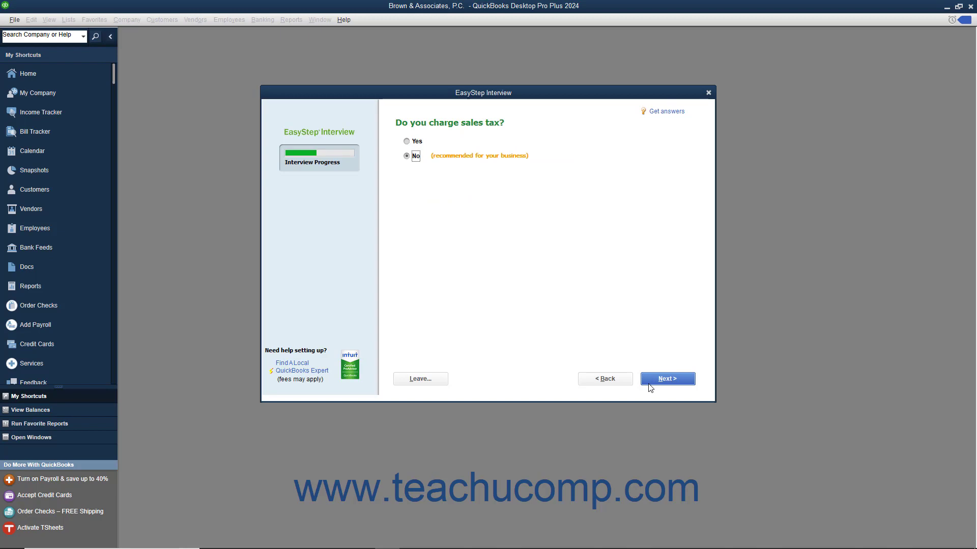
pyautogui.click(650, 388)
pyautogui.click(649, 387)
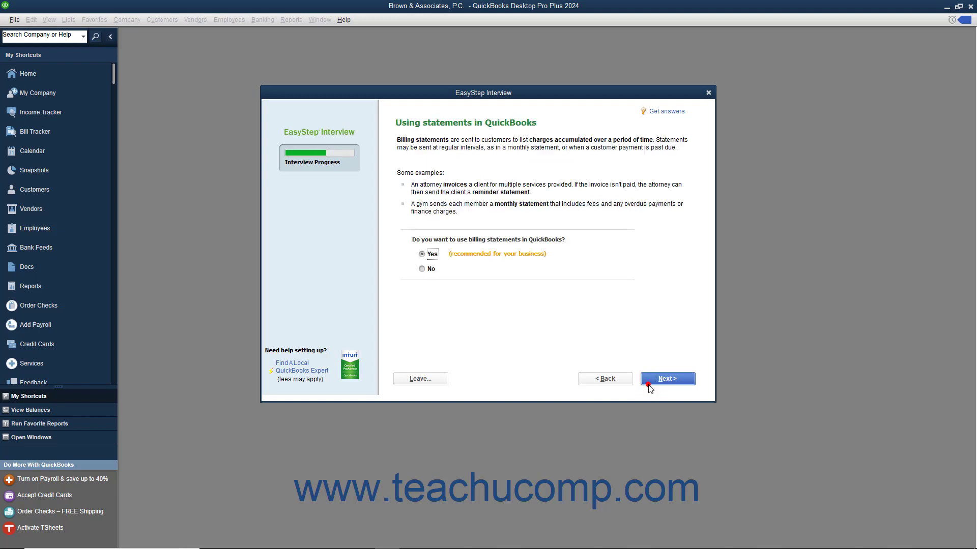
pyautogui.click(650, 388)
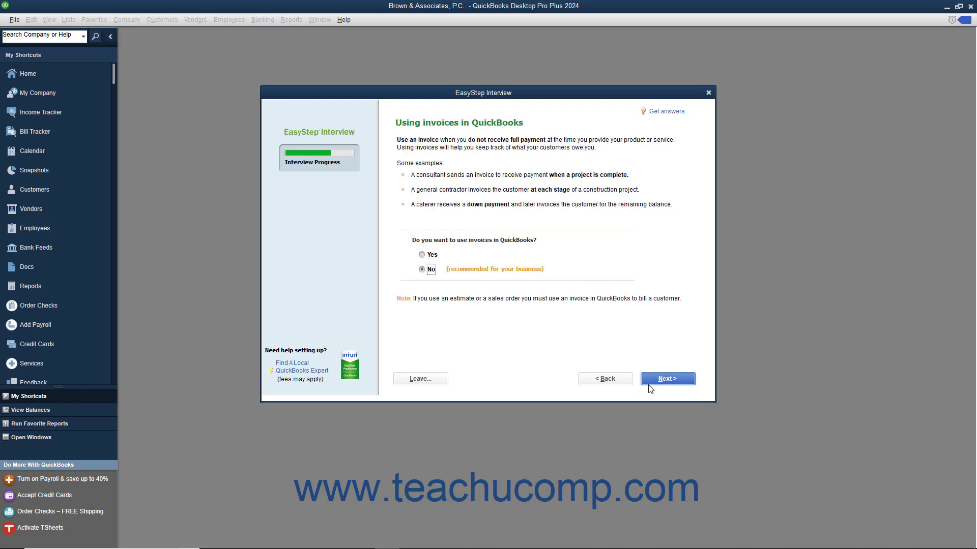
# Use invoices, skip progress invoicing, and keep bill tracking and time tracking on.
pyautogui.click(425, 255)
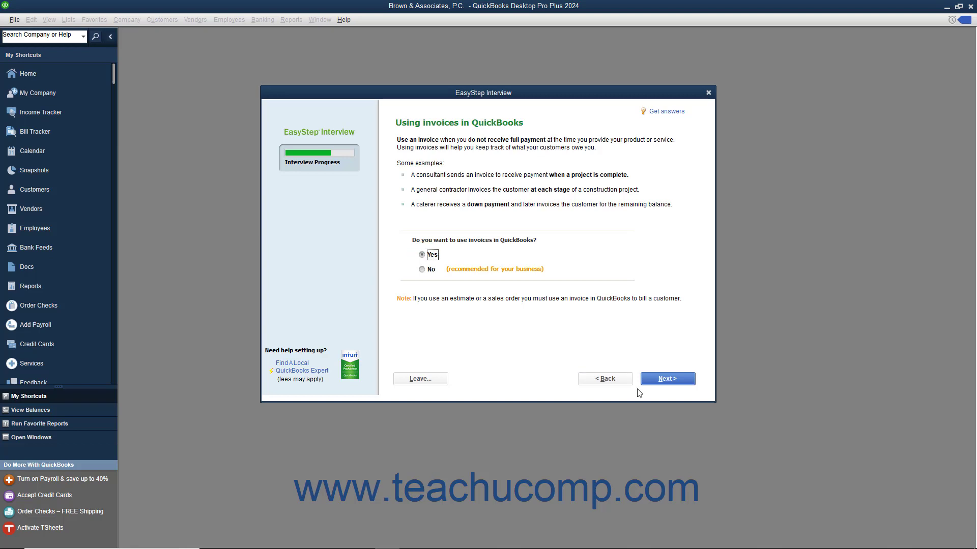
pyautogui.click(657, 380)
pyautogui.click(658, 380)
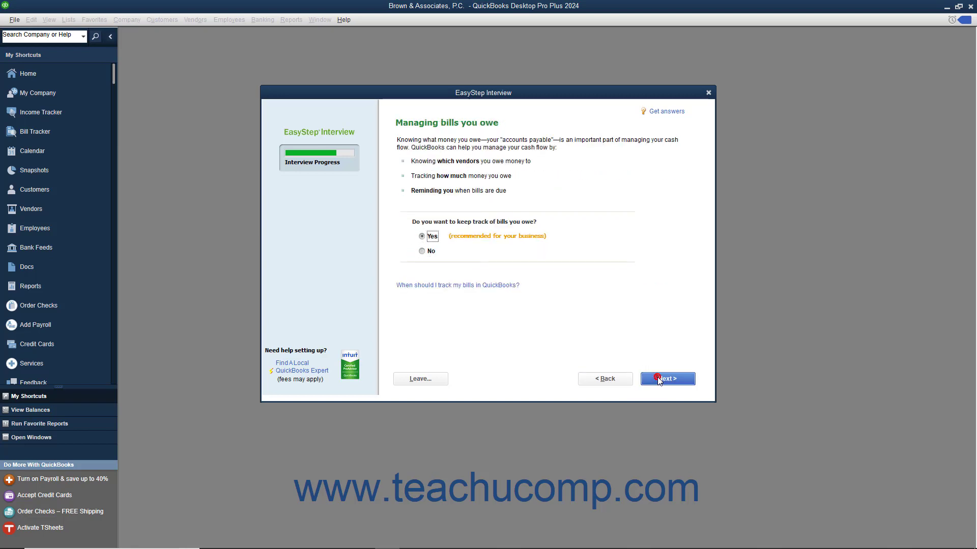
pyautogui.click(659, 381)
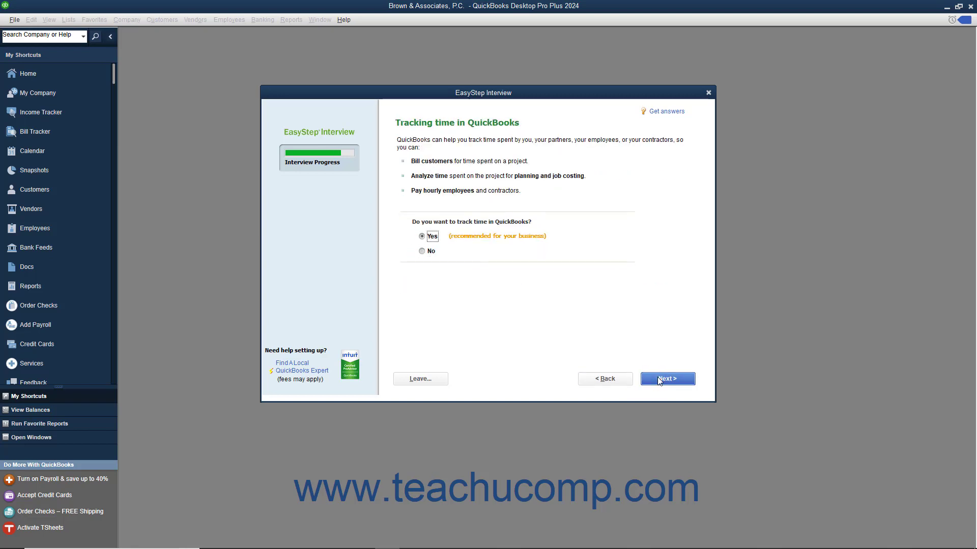
pyautogui.click(659, 380)
# Indicate the business has W-2 employees.
pyautogui.click(404, 142)
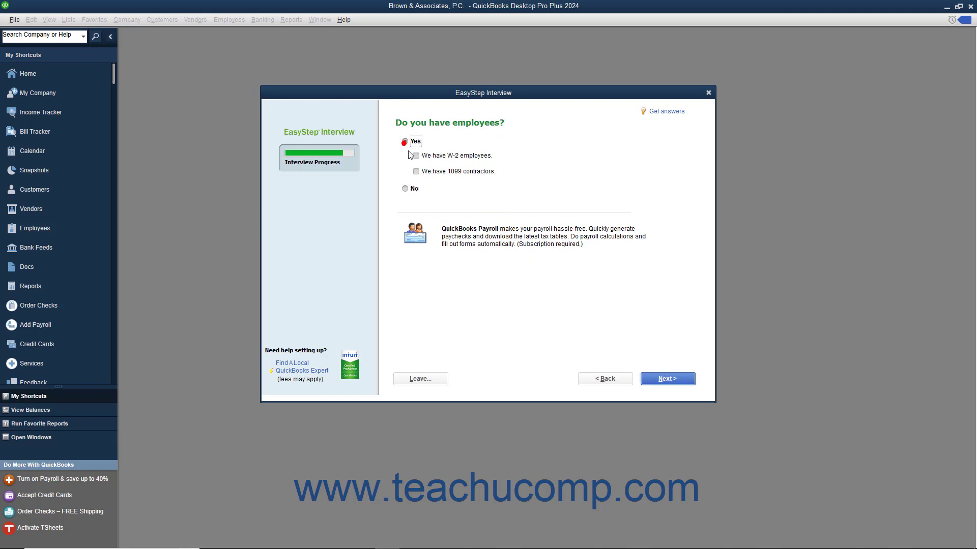
pyautogui.click(415, 156)
pyautogui.click(654, 379)
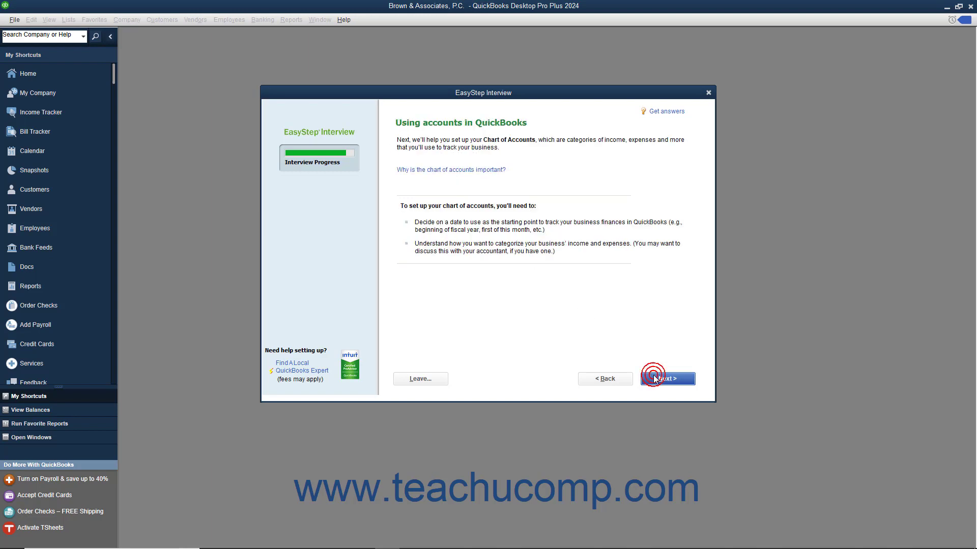
pyautogui.click(655, 379)
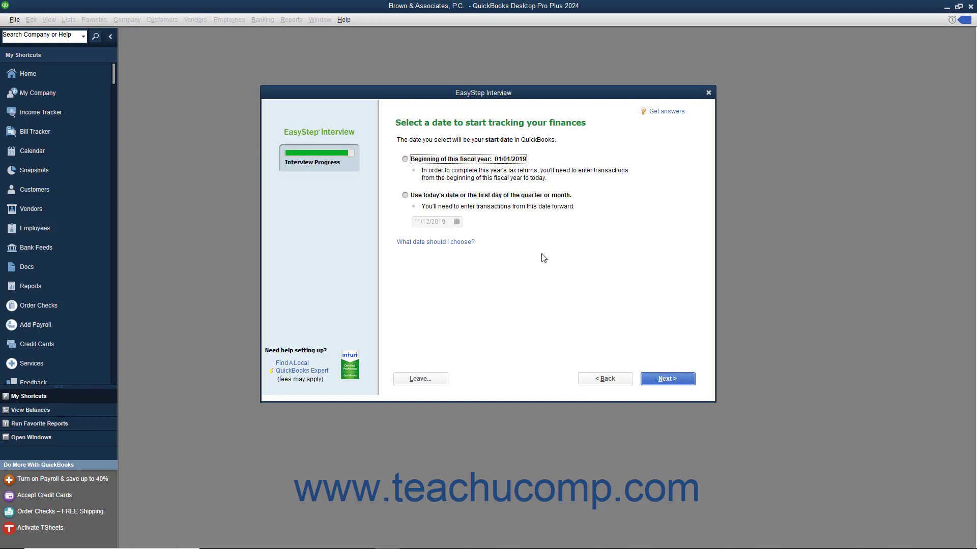
# Track from the fiscal year's start; include fee, settlement, licence, charity and equipment-rental accounts.
pyautogui.click(406, 160)
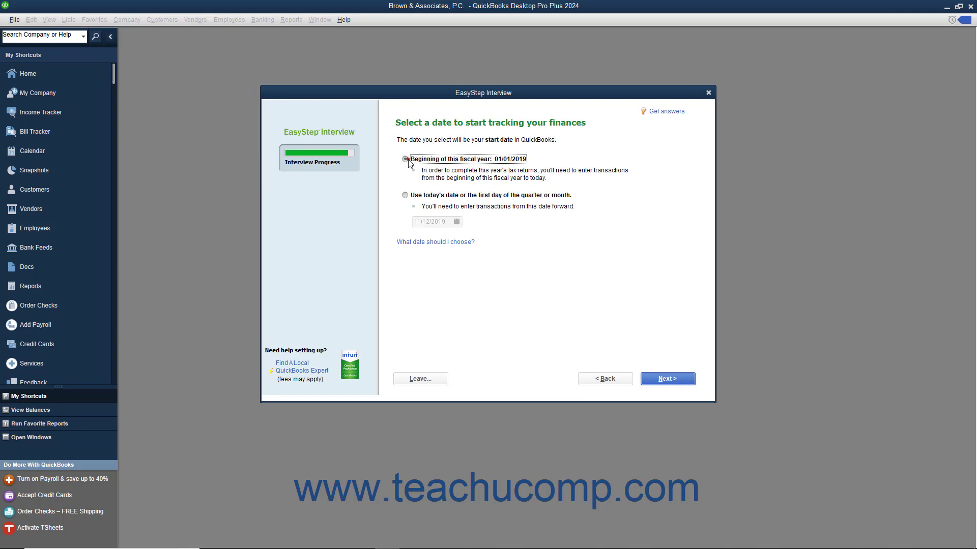
pyautogui.click(664, 380)
pyautogui.click(404, 208)
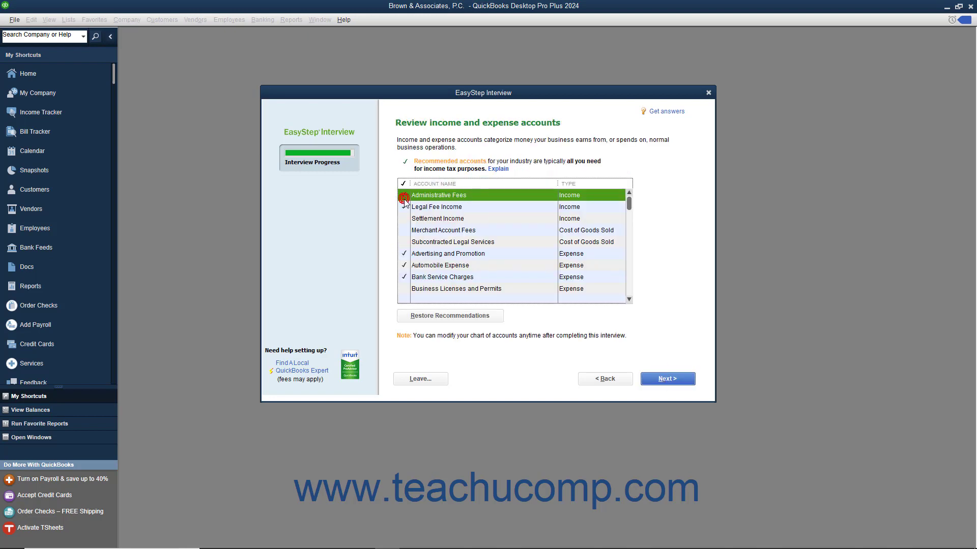
pyautogui.click(403, 187)
pyautogui.click(403, 218)
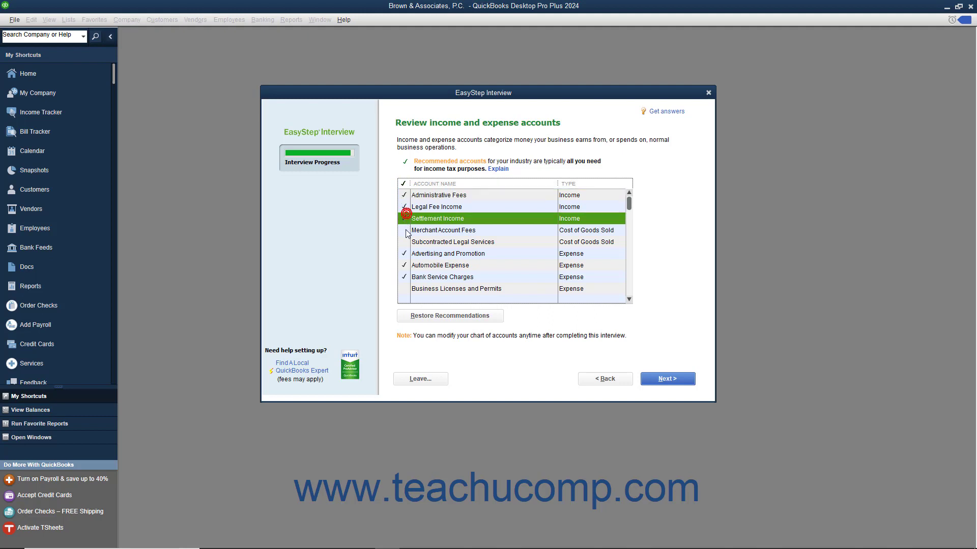
pyautogui.click(404, 230)
pyautogui.click(404, 242)
pyautogui.click(406, 289)
pyautogui.scroll(-2, 407, 289)
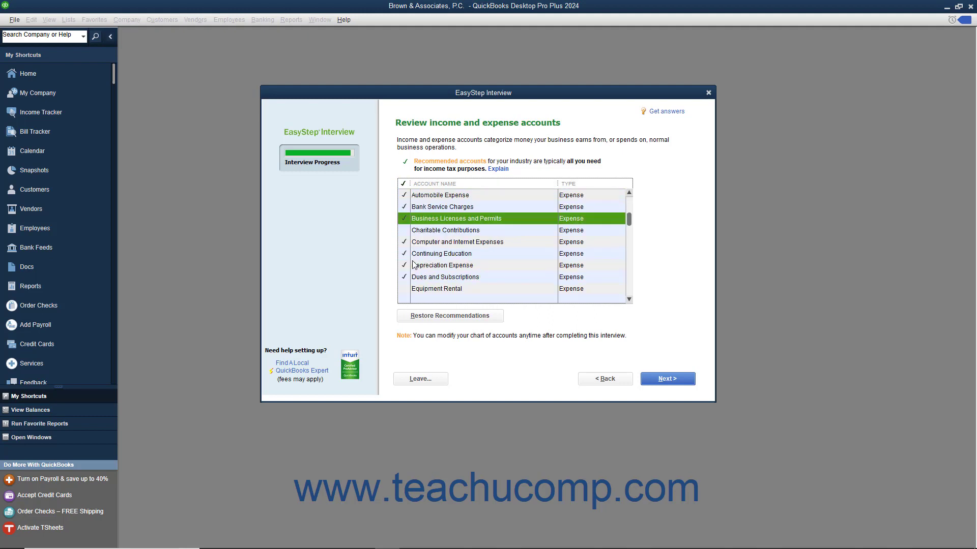
pyautogui.click(403, 230)
pyautogui.click(404, 288)
pyautogui.scroll(-2, 404, 285)
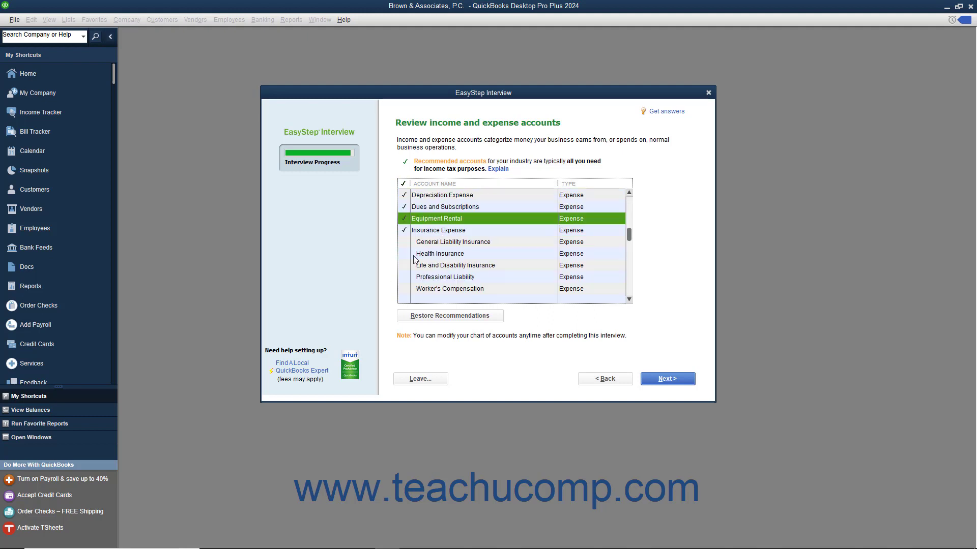
# Include the insurance accounts plus Legal Fees, Miscellaneous Expense and Printing and Reproduction.
pyautogui.click(403, 242)
pyautogui.click(404, 254)
pyautogui.click(404, 265)
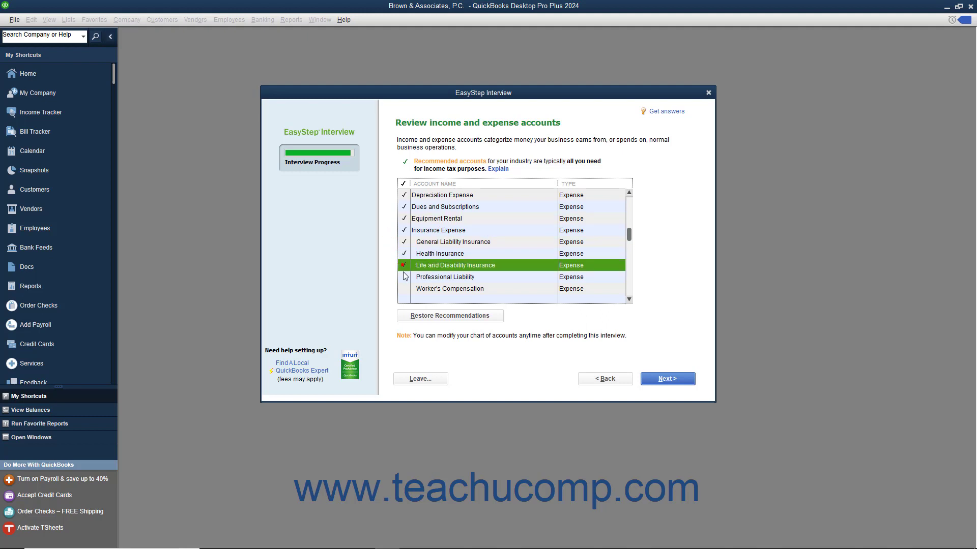
pyautogui.click(404, 277)
pyautogui.click(403, 288)
pyautogui.scroll(-2, 429, 250)
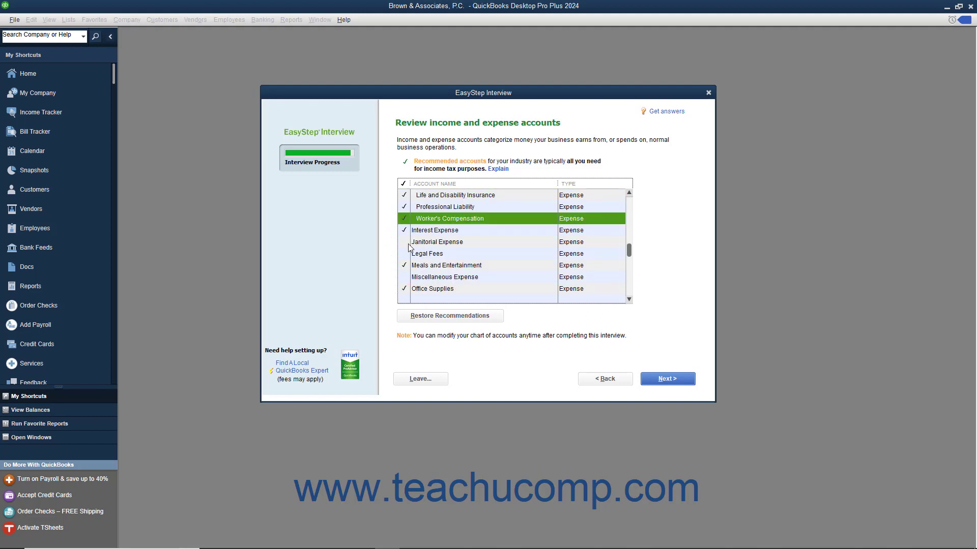
pyautogui.click(405, 253)
pyautogui.click(404, 276)
pyautogui.scroll(-2, 407, 265)
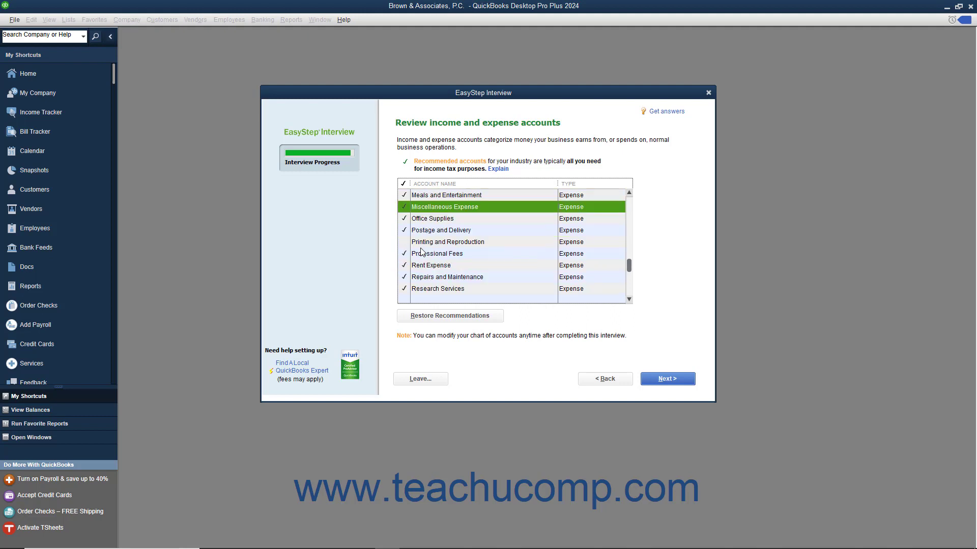
pyautogui.click(407, 242)
# Include Taxes - Property, Insurance Proceeds, Interest Income, Sale of Assets and Political Contributions accounts.
pyautogui.scroll(-2, 410, 244)
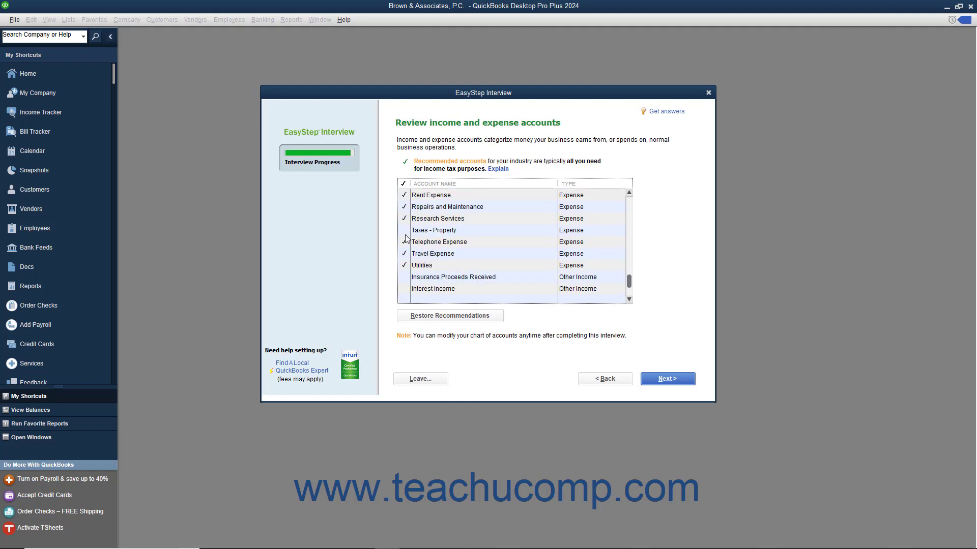
pyautogui.click(406, 231)
pyautogui.click(409, 279)
pyautogui.click(407, 289)
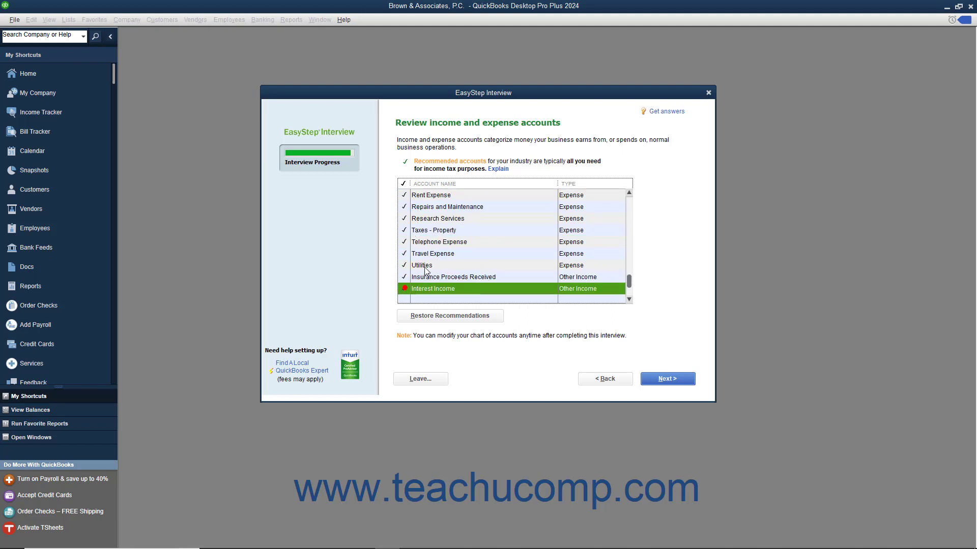
pyautogui.scroll(-1, 409, 285)
pyautogui.click(411, 267)
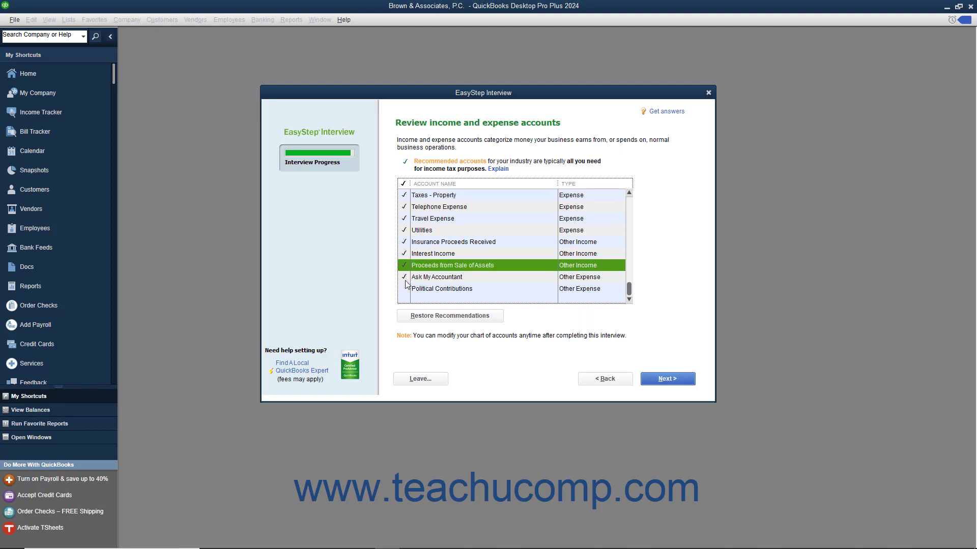
pyautogui.click(407, 289)
pyautogui.scroll(2, 435, 261)
pyautogui.scroll(5, 435, 261)
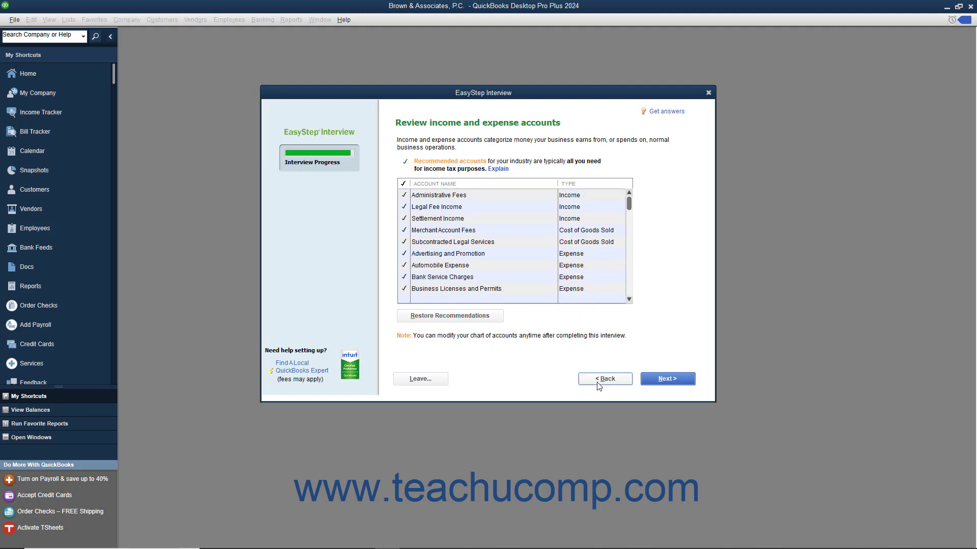
pyautogui.click(657, 375)
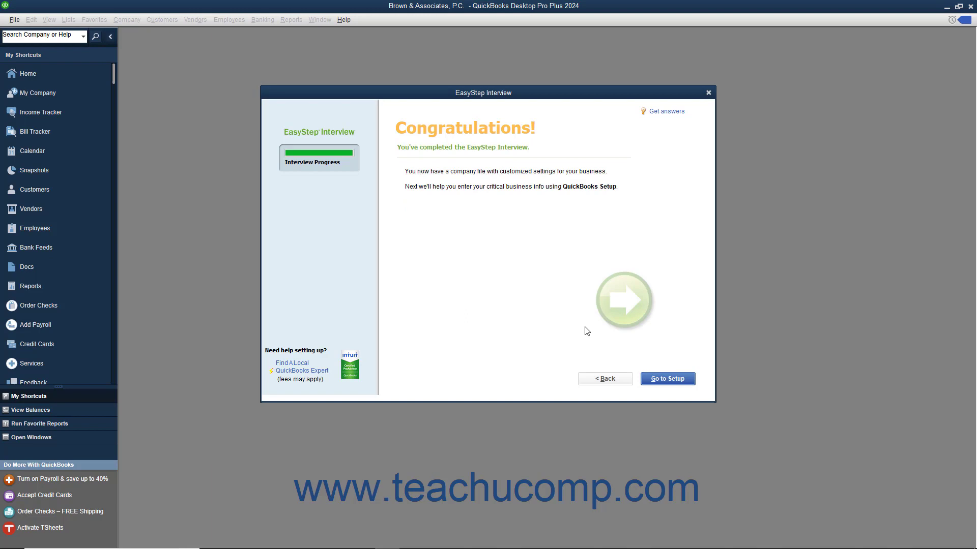
# Skip adding people, items and bank accounts, and start working in Brown & Associates, P.C. at its Home page.
pyautogui.click(648, 381)
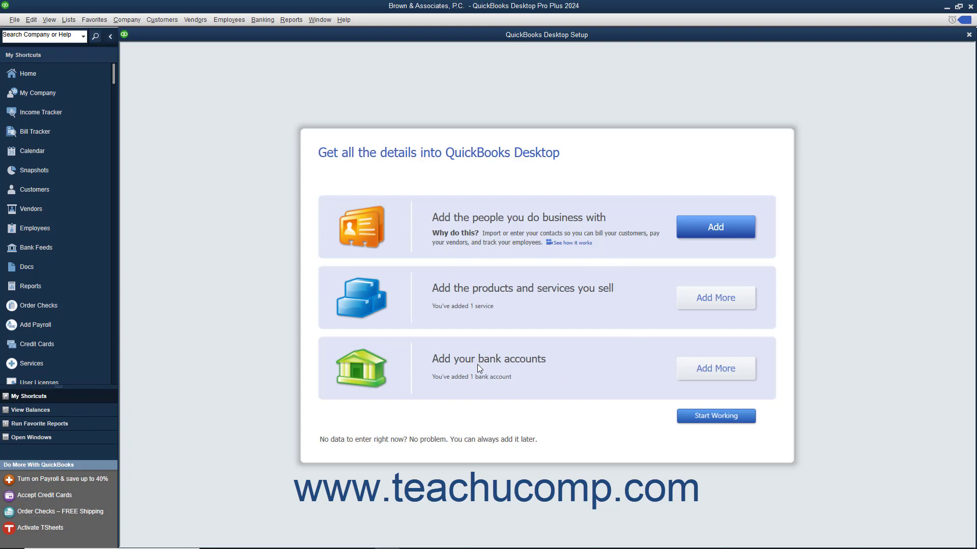
pyautogui.click(694, 416)
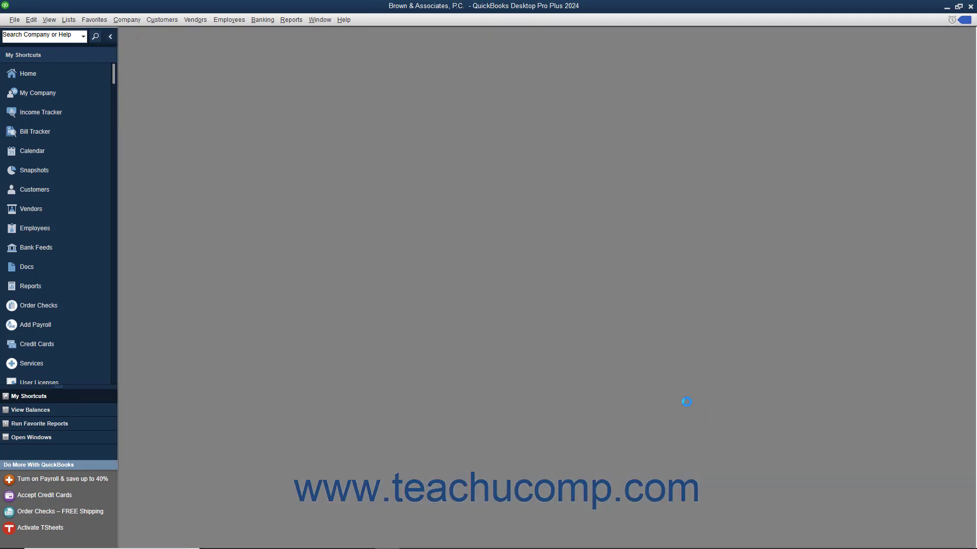